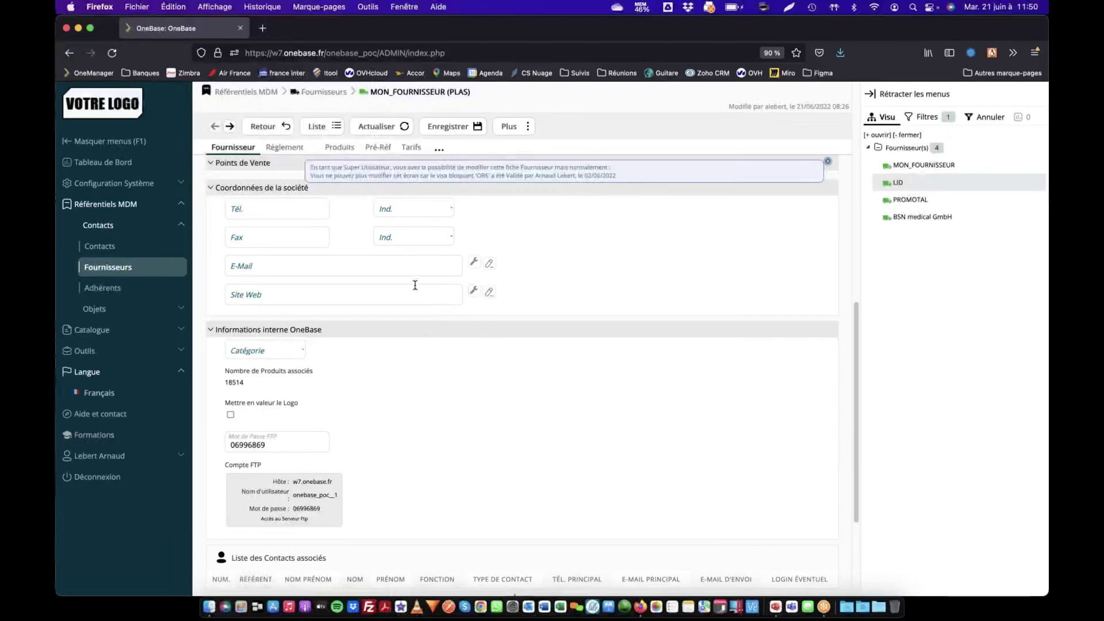
Step: Open the definition of the supplier's Délai de réglement field in the Réglement section and duplicate it
{"action": "left_click", "coordinate": [285, 148]}
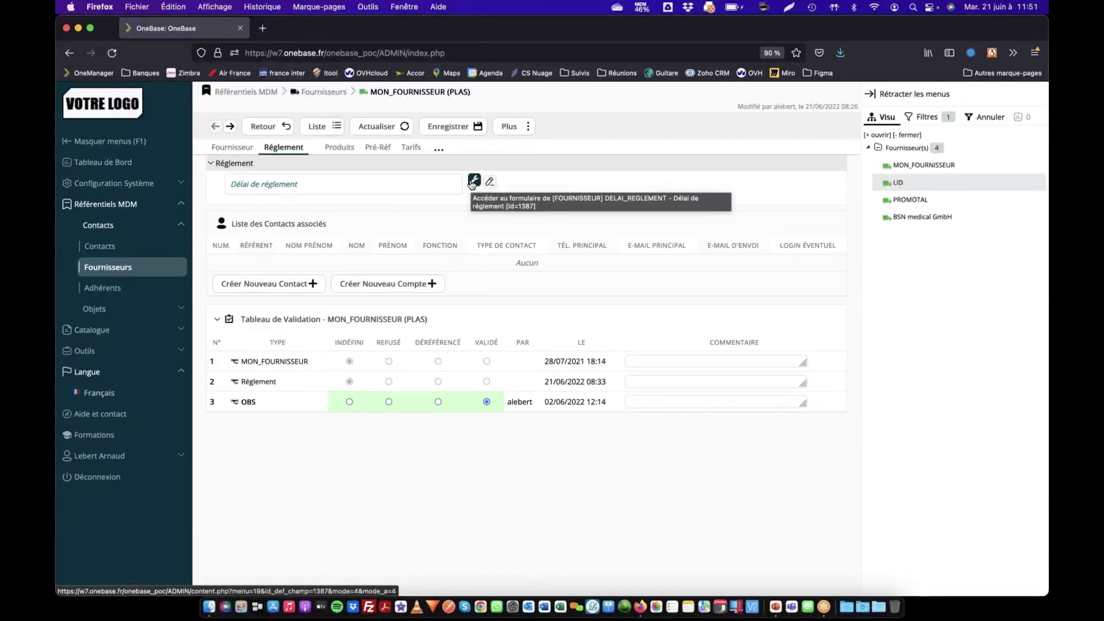
{"action": "left_click", "coordinate": [474, 182]}
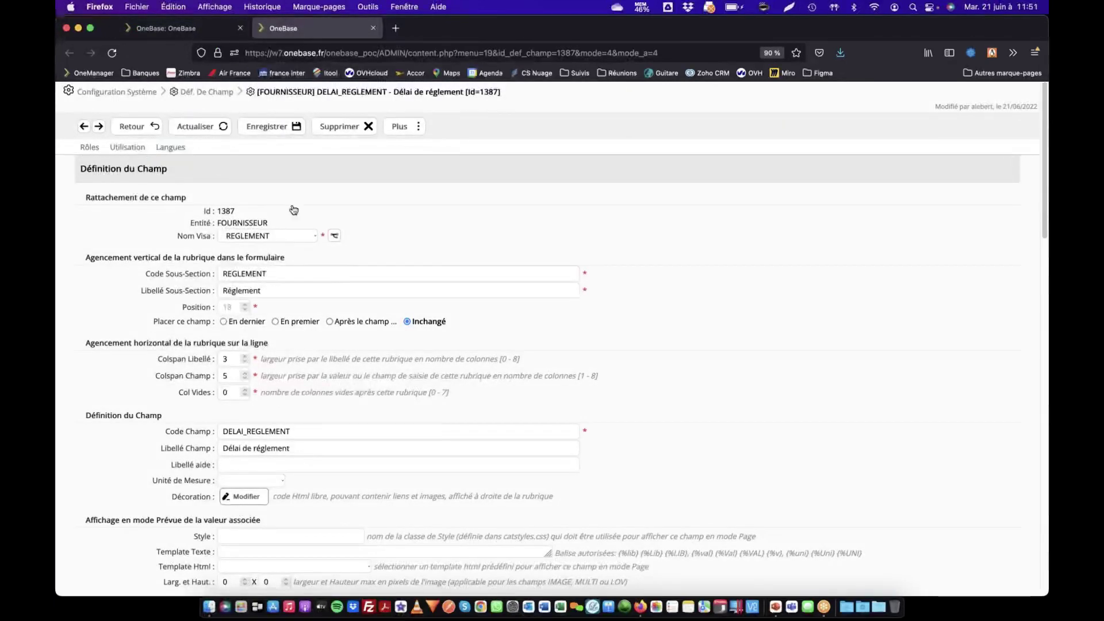
{"action": "left_click", "coordinate": [403, 126]}
{"action": "left_click", "coordinate": [411, 179]}
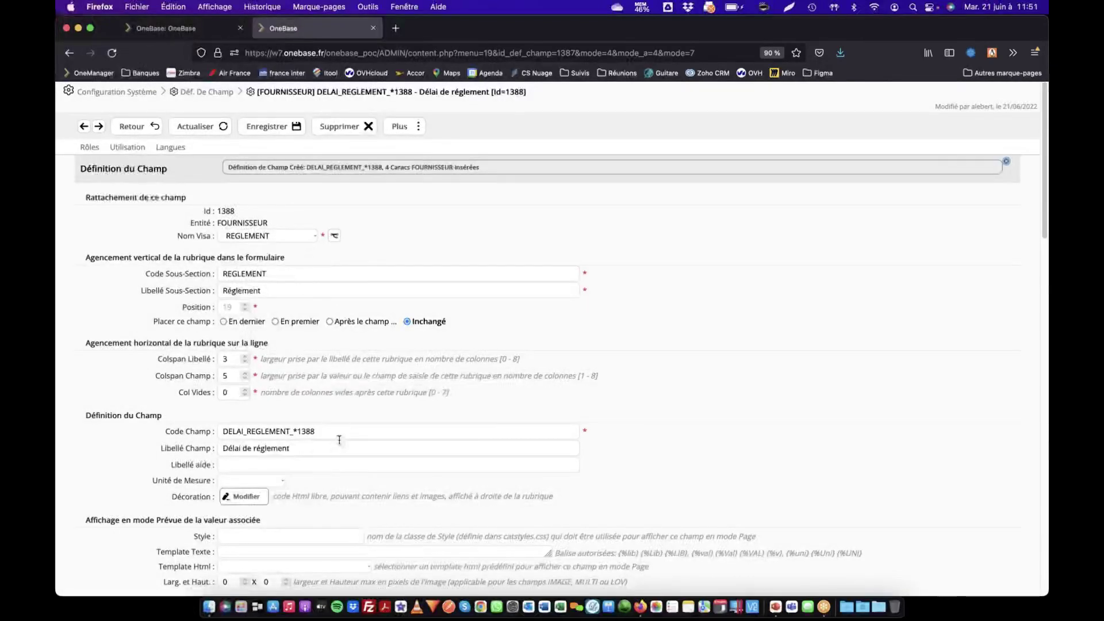
Step: Set both the code and the label of the duplicated field to Franco
{"action": "left_click", "coordinate": [241, 430]}
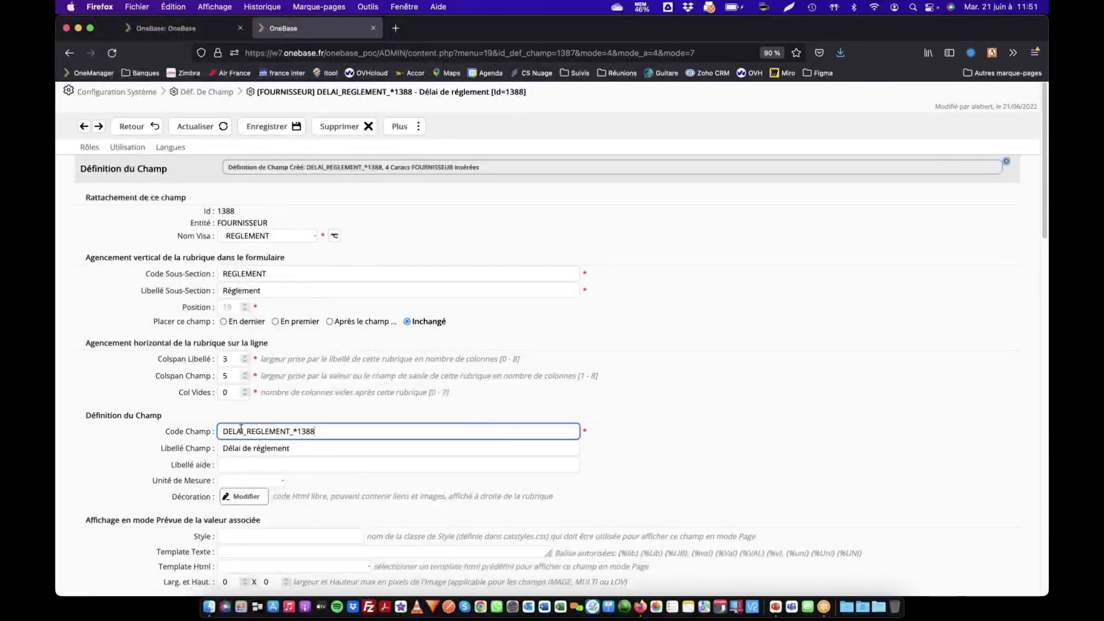
{"action": "key", "text": "super+a"}
{"action": "type", "text": "Fran"}
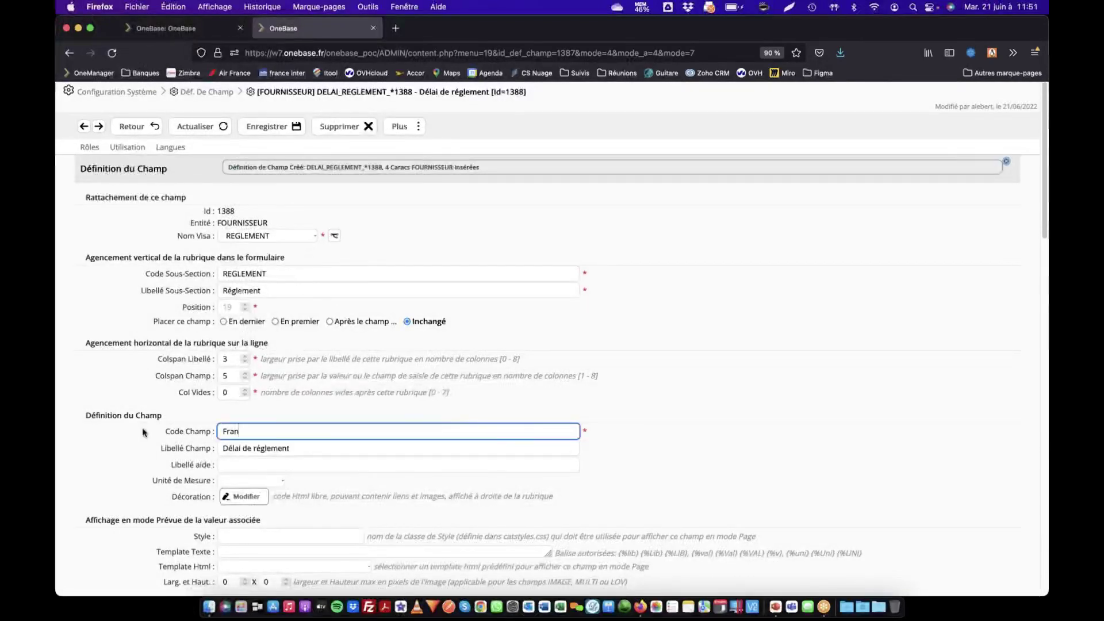
{"action": "type", "text": "co"}
{"action": "key", "text": "Tab"}
{"action": "type", "text": "Fr"}
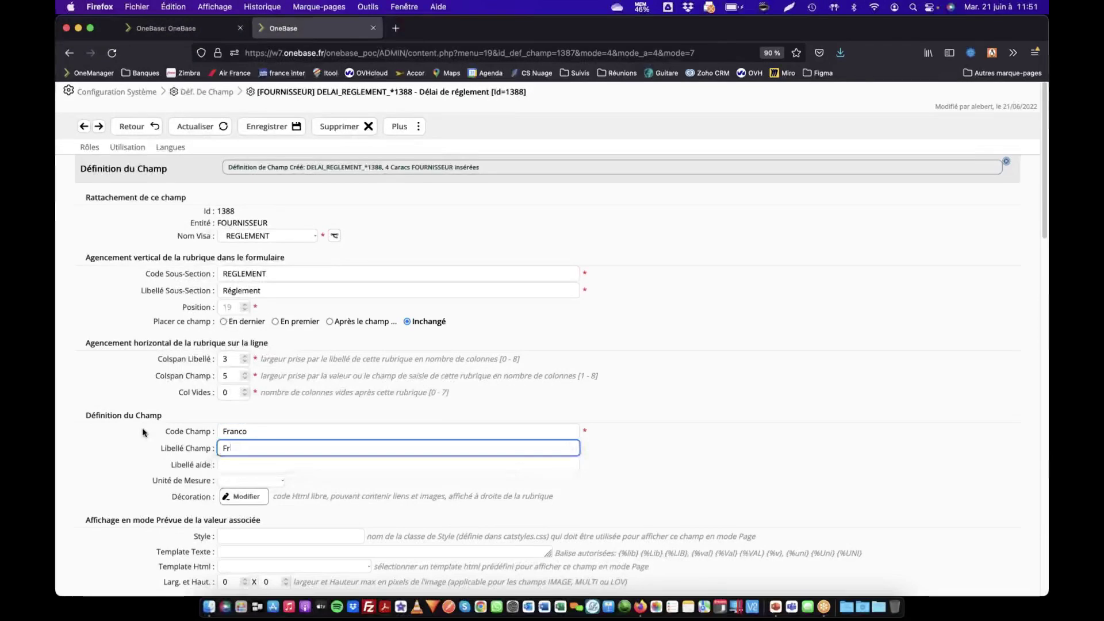
{"action": "type", "text": "anco"}
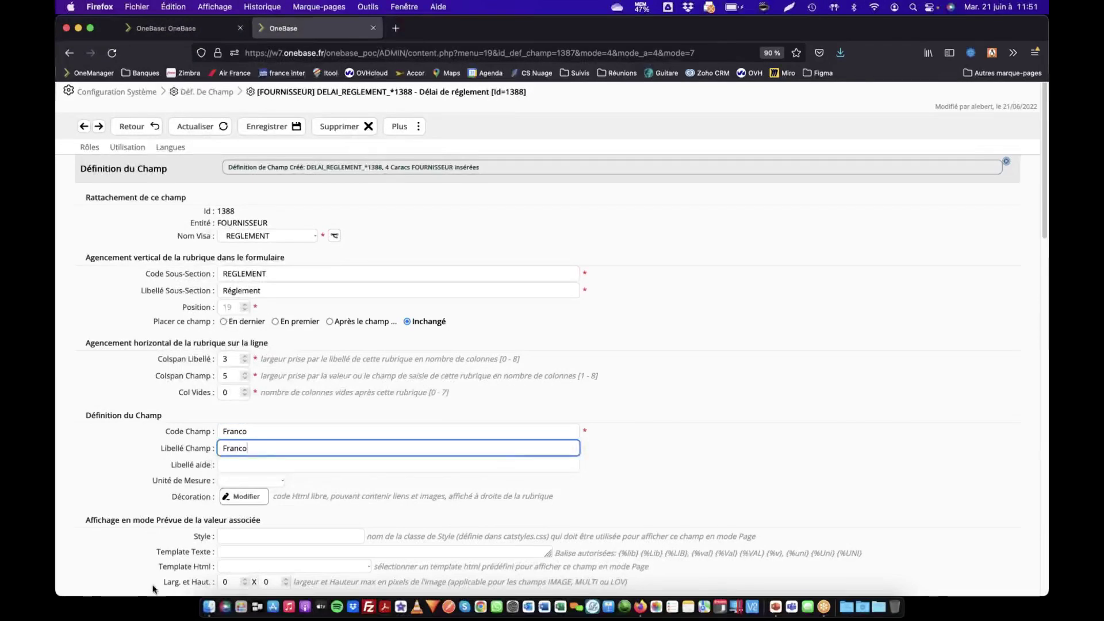
Step: Set the field's Type LOV to CARAC_OUINON and save the field definition
{"action": "scroll", "coordinate": [155, 584], "scroll_direction": "down", "scroll_amount": 10}
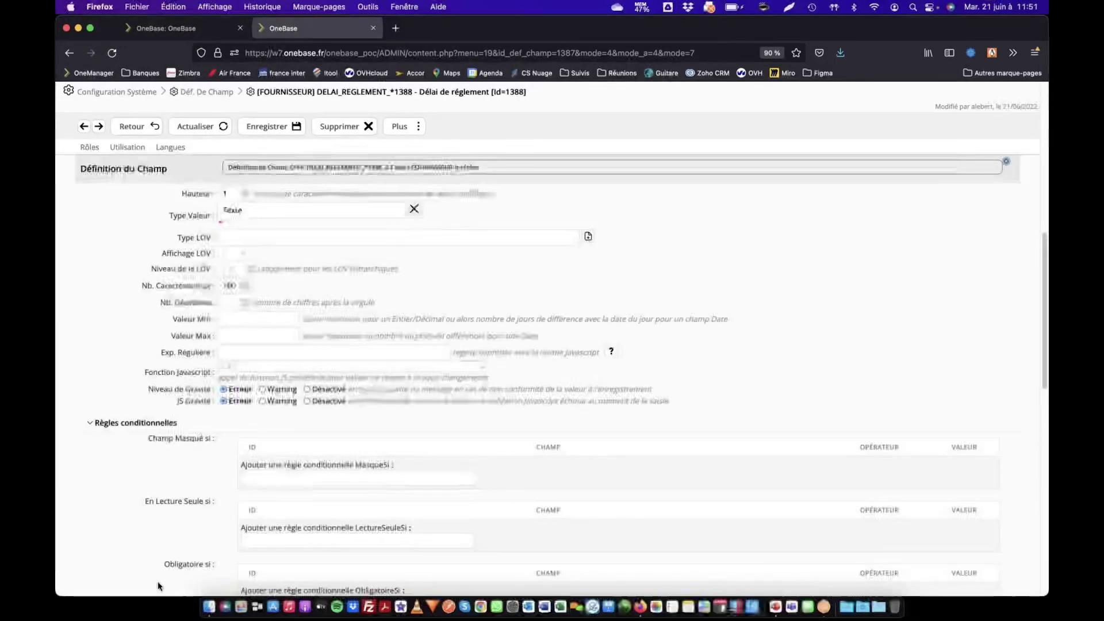
{"action": "scroll", "coordinate": [158, 581], "scroll_direction": "up", "scroll_amount": 3}
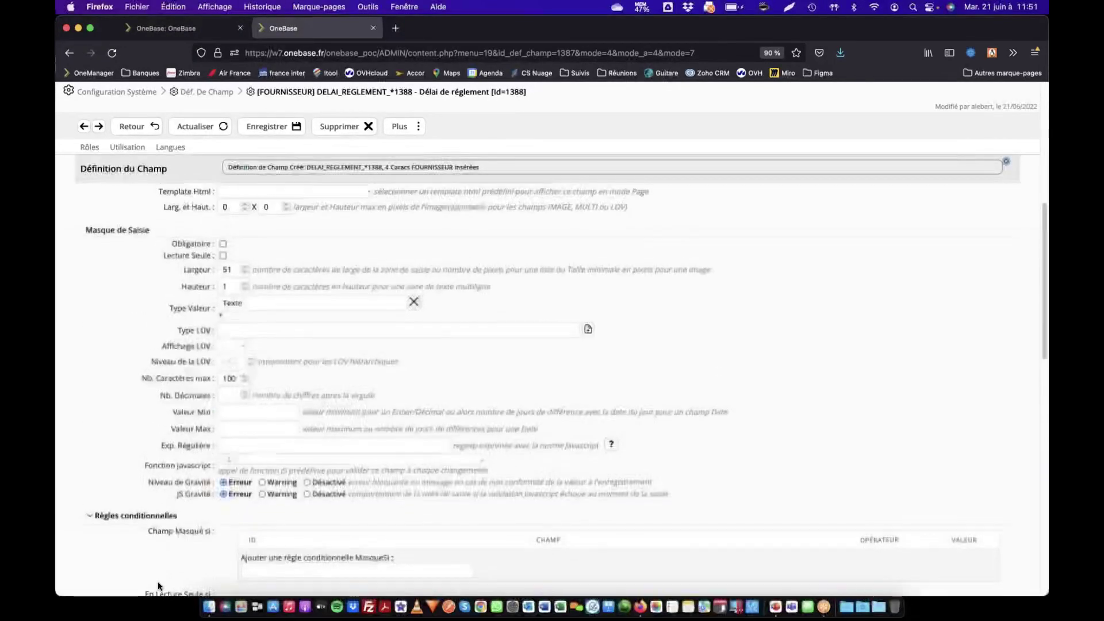
{"action": "left_click", "coordinate": [251, 331]}
{"action": "type", "text": "oui"}
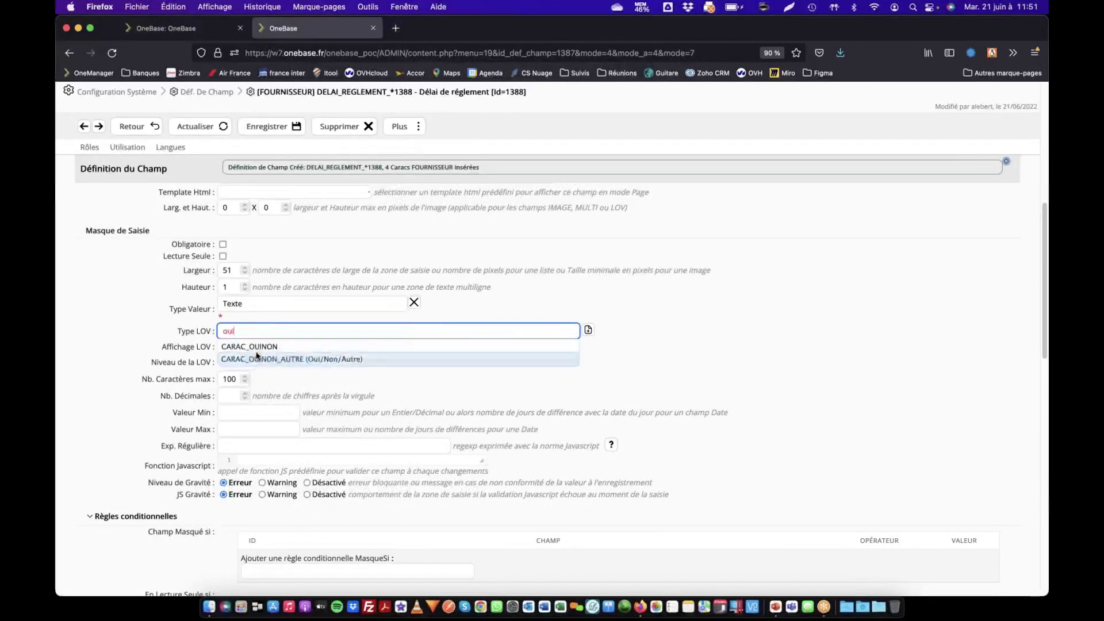
{"action": "left_click", "coordinate": [259, 347]}
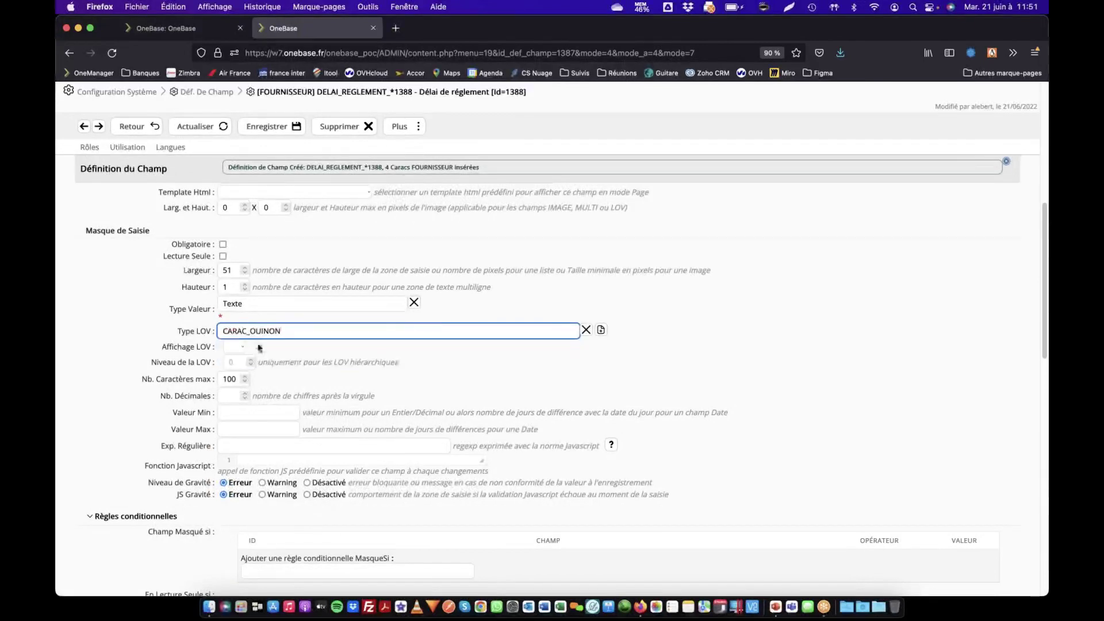
{"action": "left_click", "coordinate": [284, 132]}
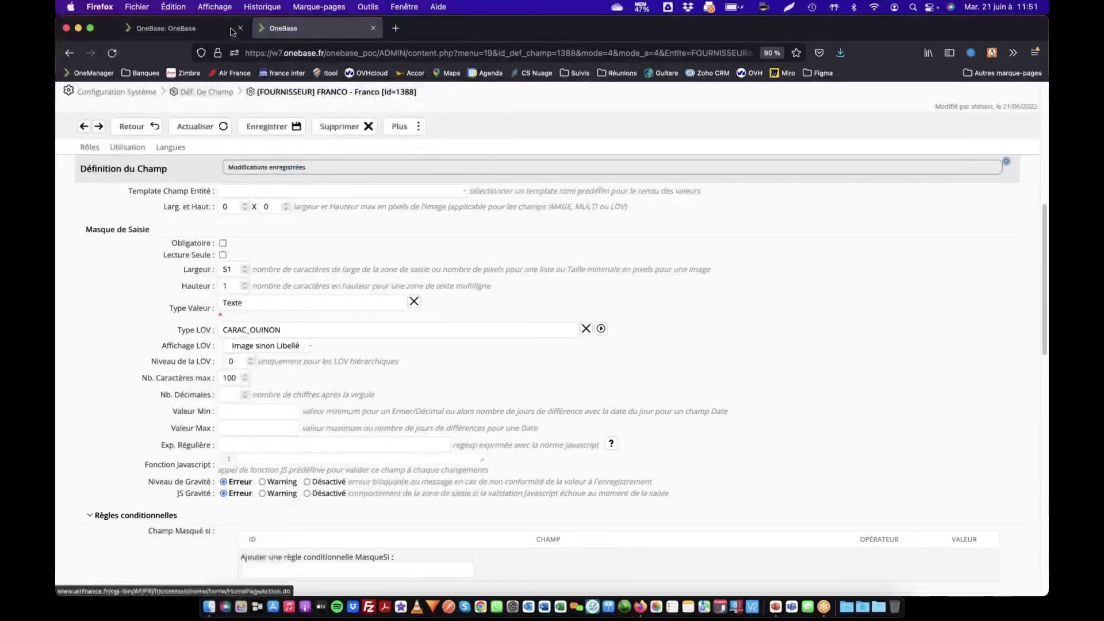
Step: Go back to the MON_FOURNISSEUR record, reload its Réglement form and set the Franco field to Oui
{"action": "left_click", "coordinate": [232, 32]}
{"action": "right_click", "coordinate": [546, 215]}
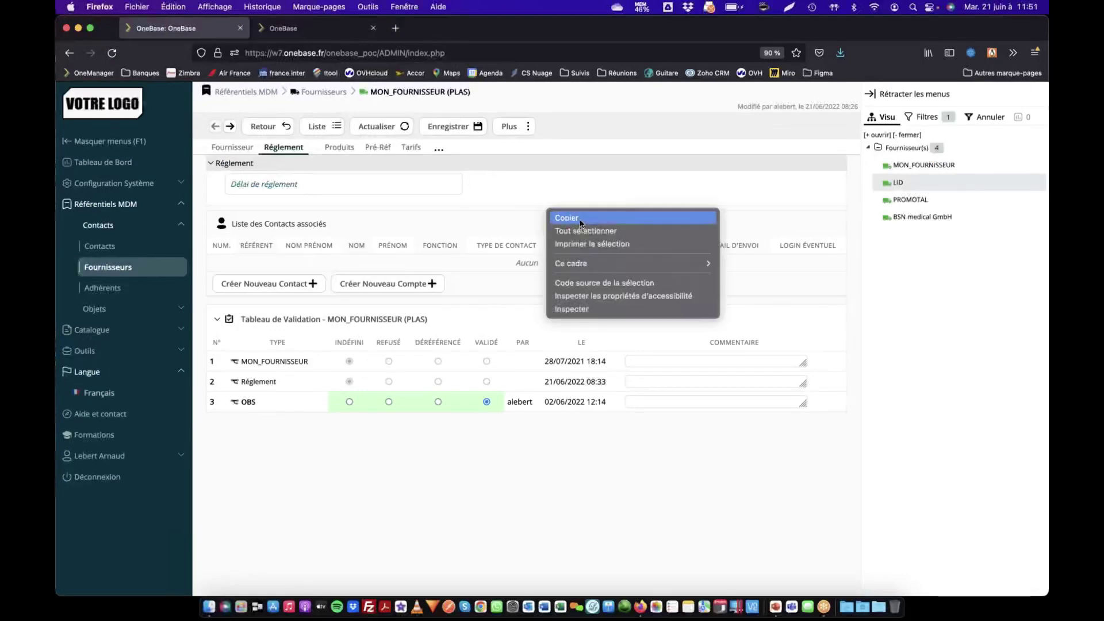
{"action": "left_click", "coordinate": [508, 185]}
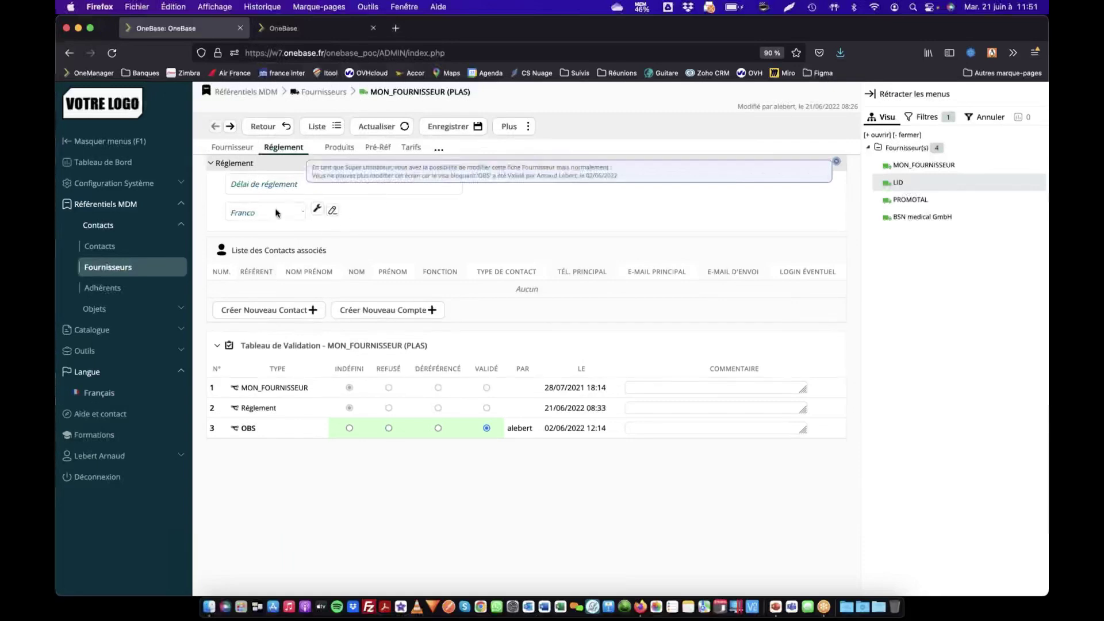
{"action": "left_click", "coordinate": [276, 212]}
{"action": "left_click", "coordinate": [241, 220]}
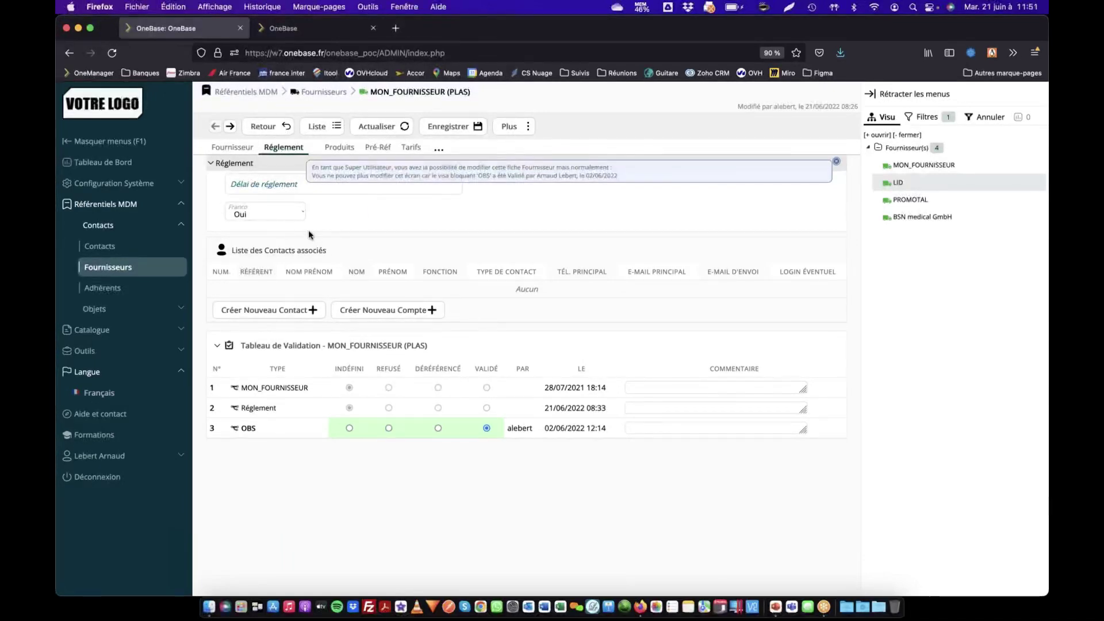
Step: Open the Franco field's definition and examine its conditional rules for hiding, read-only, mandatory and reset, plus its special rules
{"action": "mouse_move", "coordinate": [321, 217]}
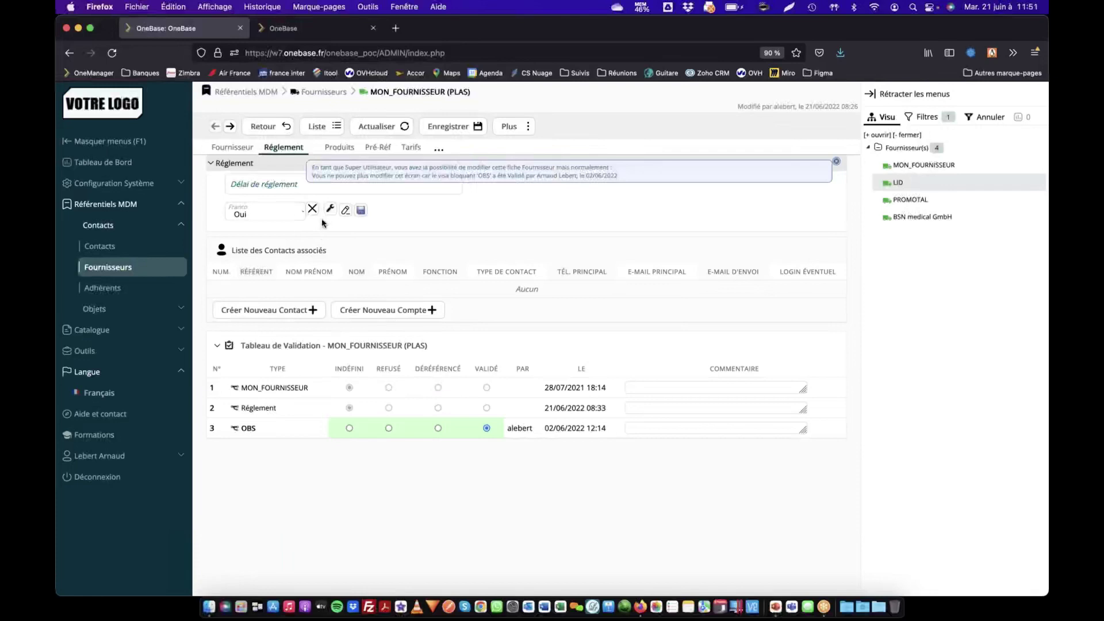
{"action": "left_click", "coordinate": [330, 209]}
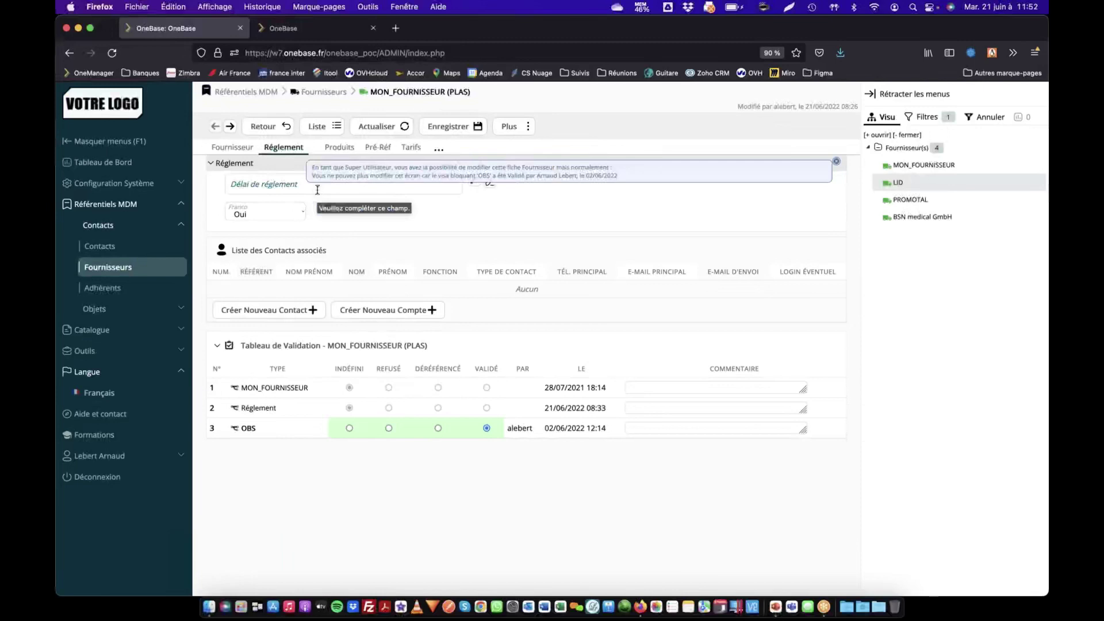
{"action": "left_click", "coordinate": [332, 214]}
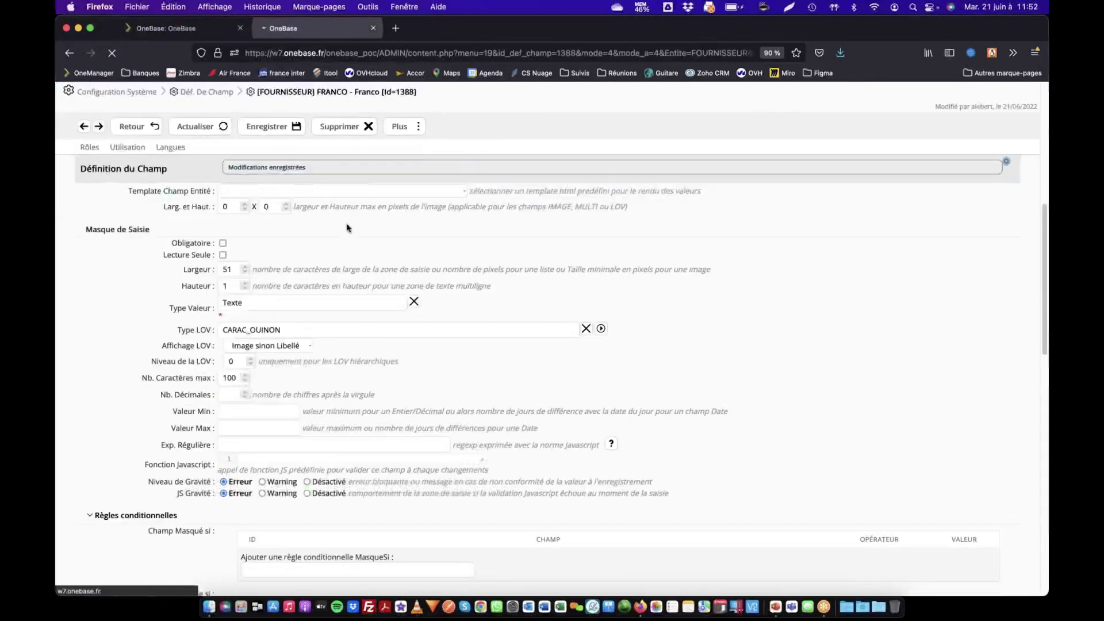
{"action": "scroll", "coordinate": [336, 222], "scroll_direction": "down", "scroll_amount": 20}
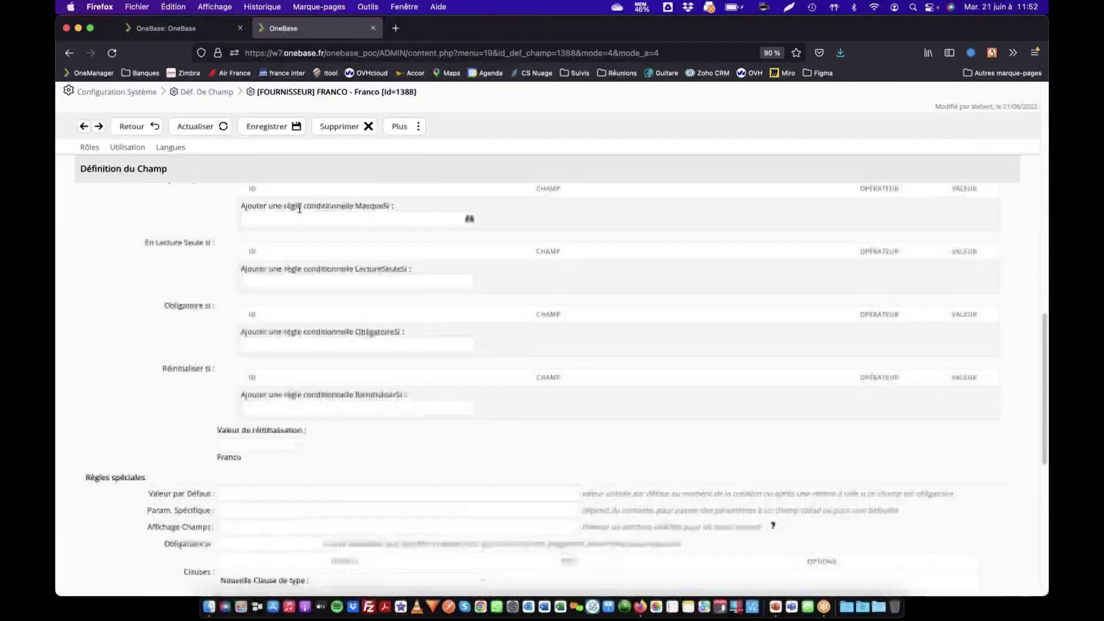
{"action": "scroll", "coordinate": [213, 336], "scroll_direction": "up", "scroll_amount": 1}
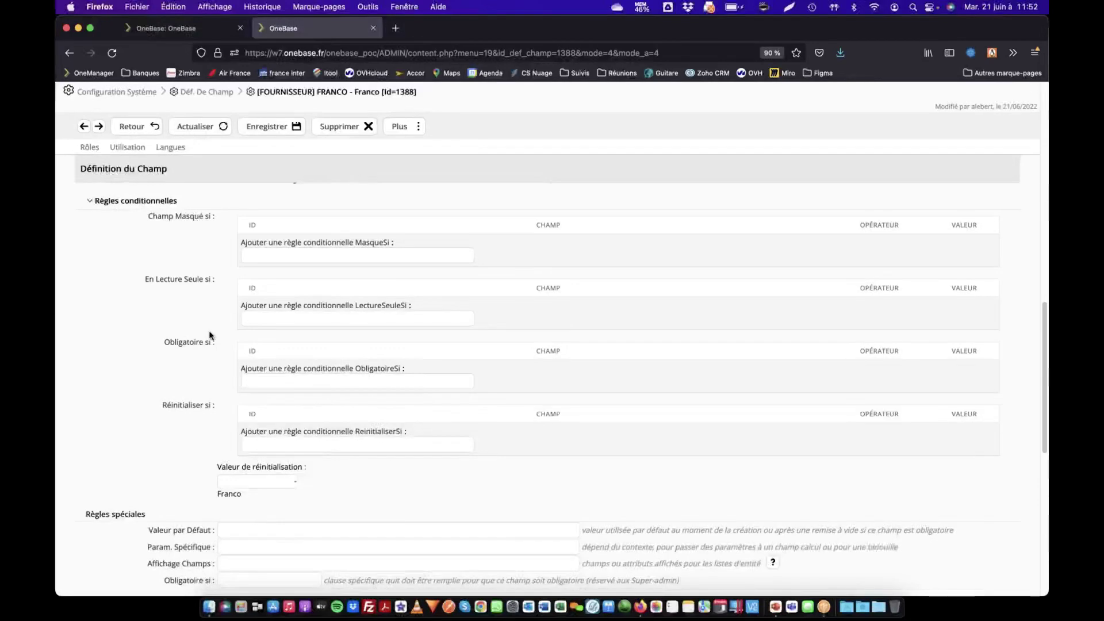
{"action": "left_click", "coordinate": [259, 380]}
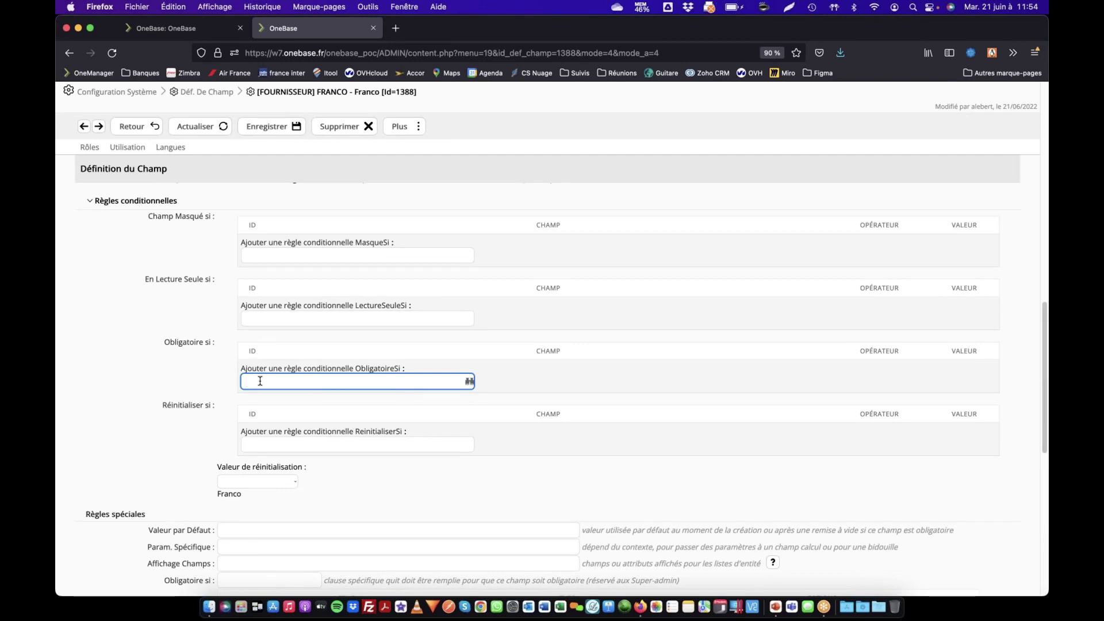
{"action": "scroll", "coordinate": [260, 380], "scroll_direction": "down", "scroll_amount": 2}
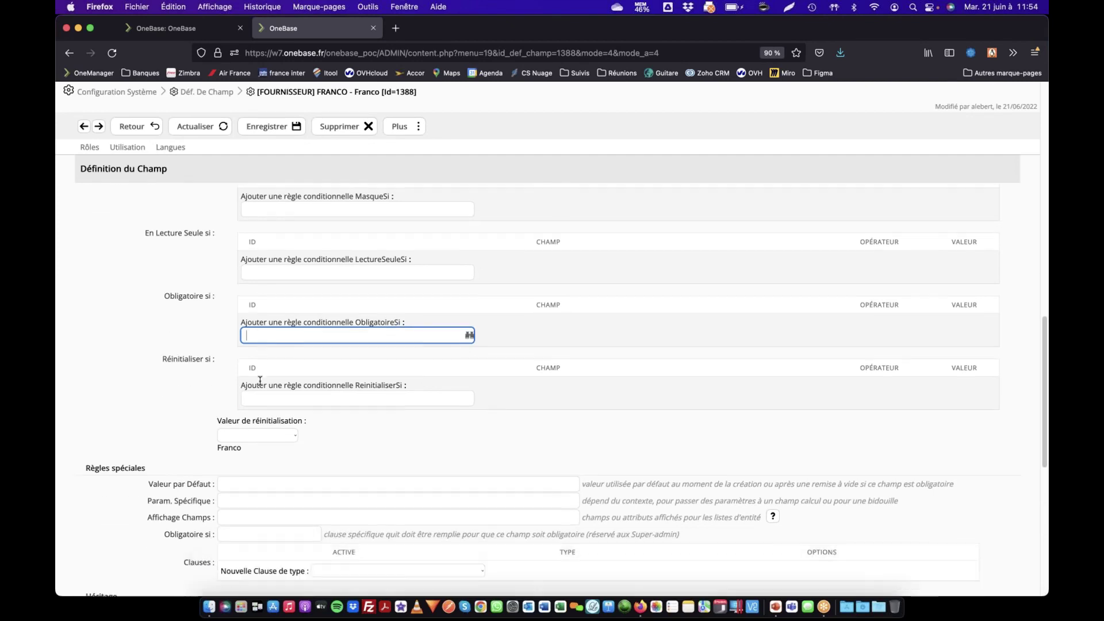
{"action": "scroll", "coordinate": [260, 380], "scroll_direction": "up", "scroll_amount": 5}
{"action": "scroll", "coordinate": [260, 379], "scroll_direction": "up", "scroll_amount": 8}
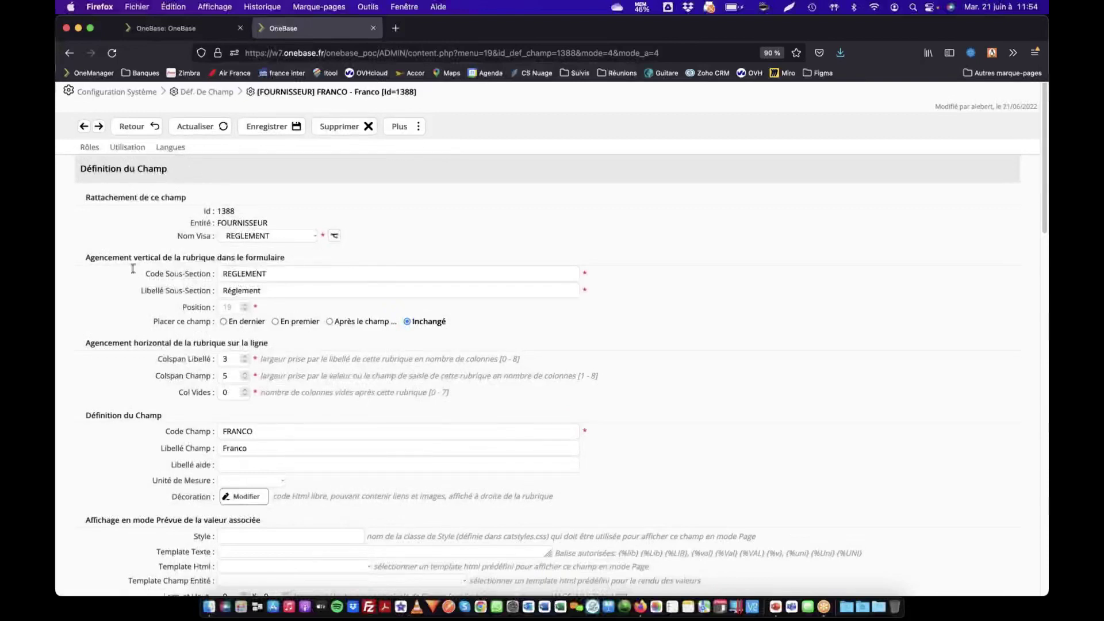
Step: Open the REGLEMENT visa's associated function, Editions - MARKETING, and view its access rights per role
{"action": "left_click", "coordinate": [334, 236]}
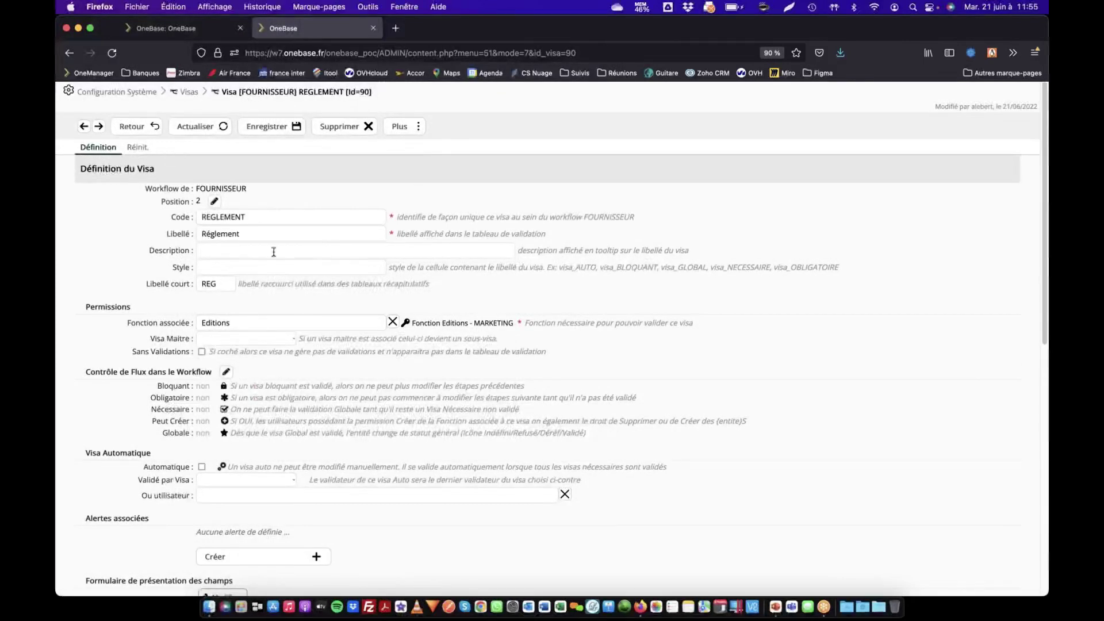
{"action": "left_click", "coordinate": [416, 324]}
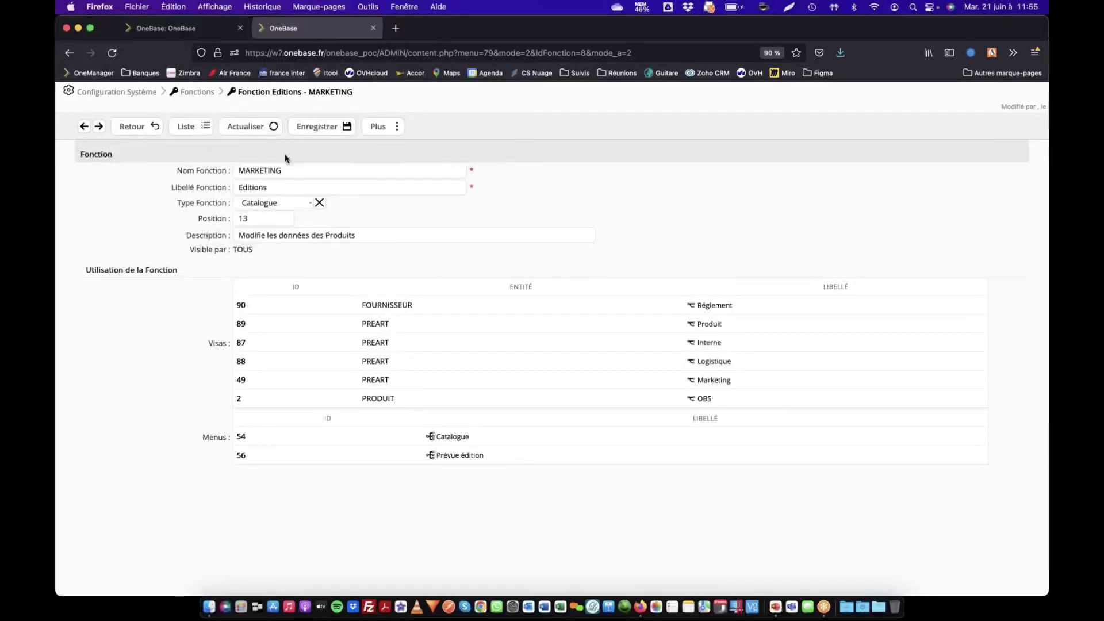
{"action": "left_click", "coordinate": [396, 127]}
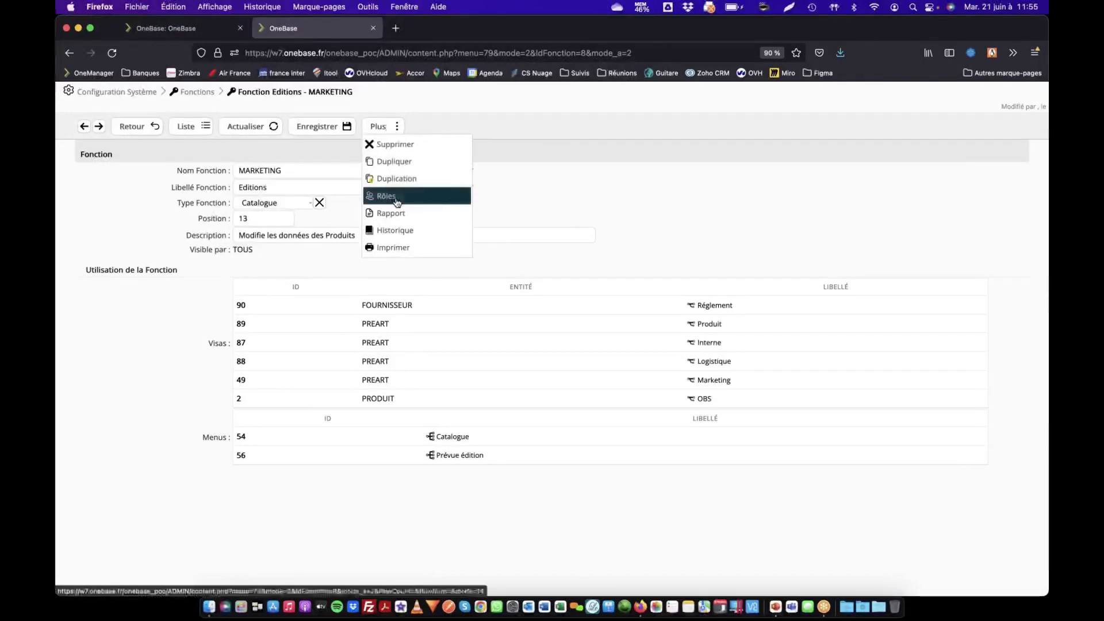
{"action": "left_click", "coordinate": [396, 196]}
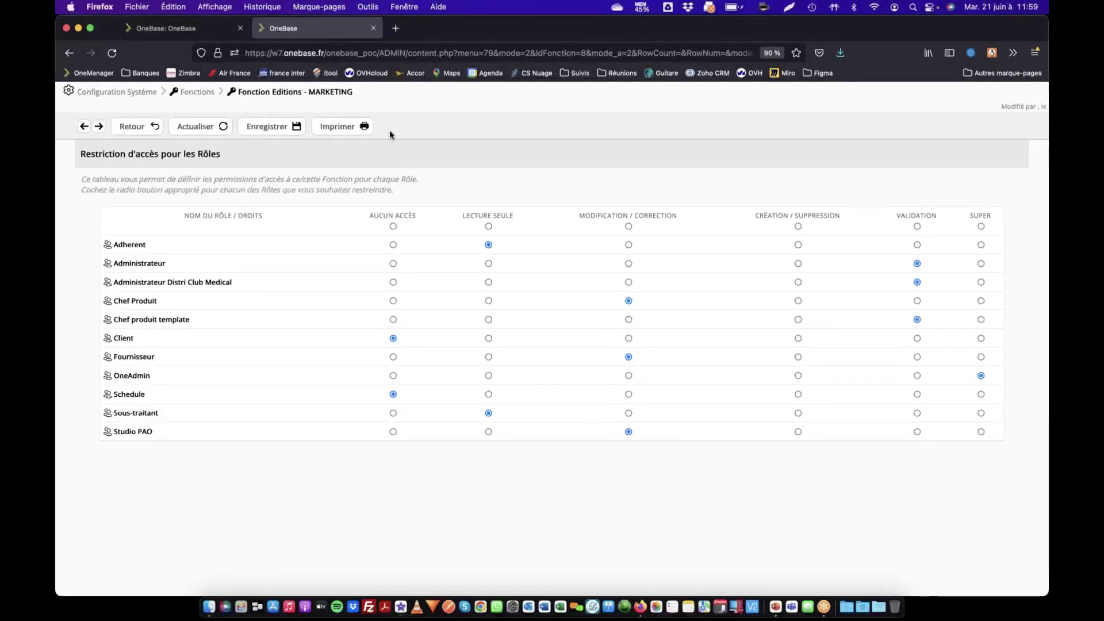
Step: Switch to the PowerPoint slideshow and advance past the contacts slide to "Partagez votre expérience !"
{"action": "key", "text": "super+Tab"}
{"action": "key", "text": "shift+super+Tab"}
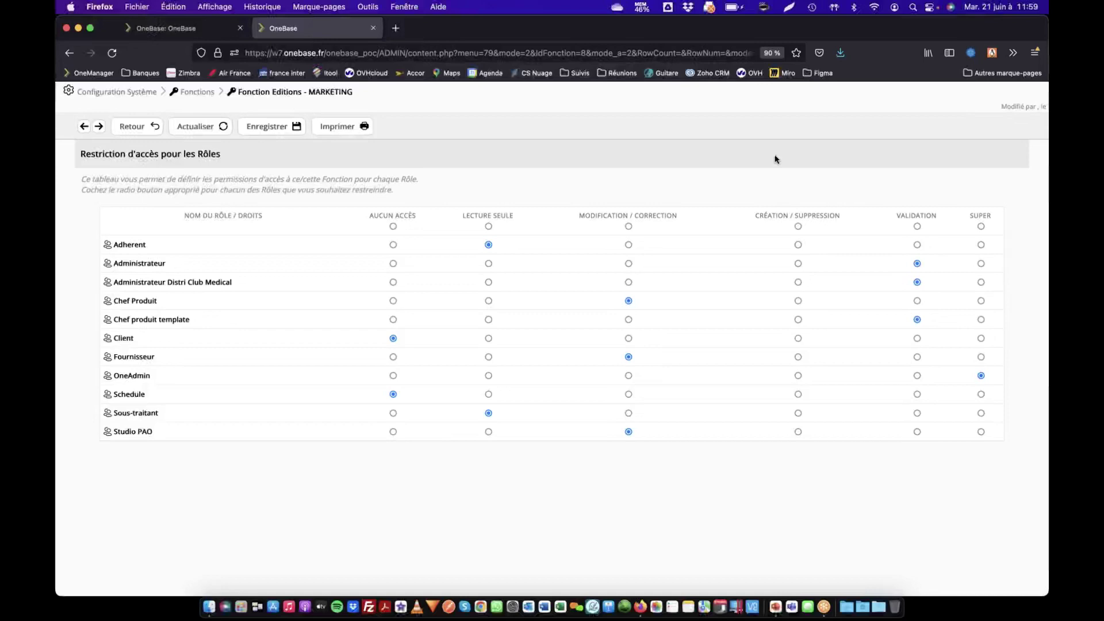
{"action": "key", "text": "super+Tab"}
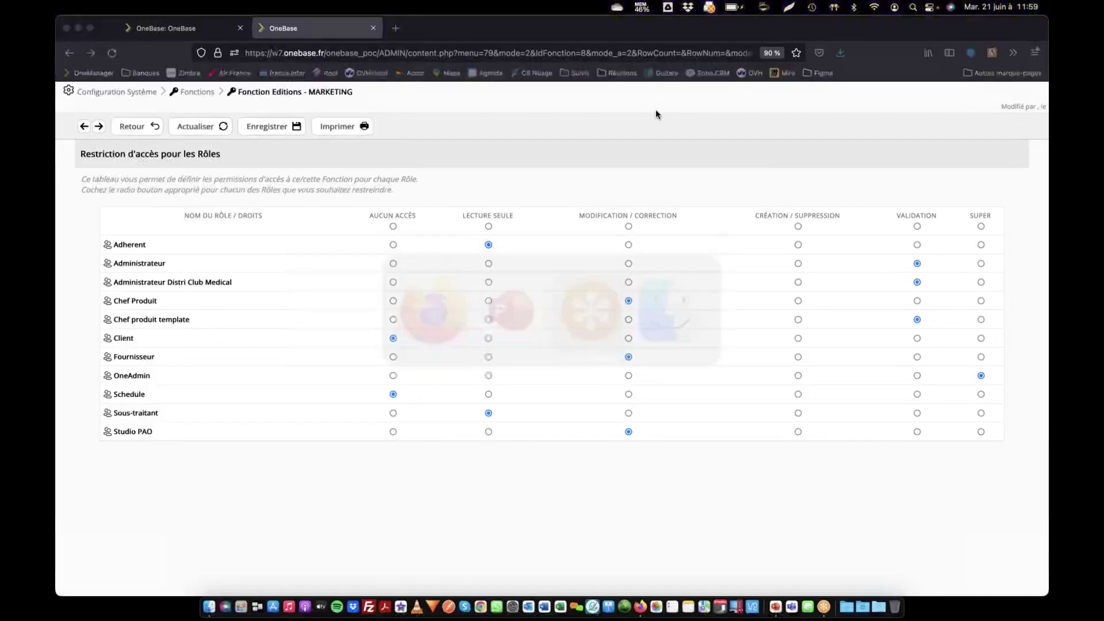
{"action": "key", "text": "super+Tab"}
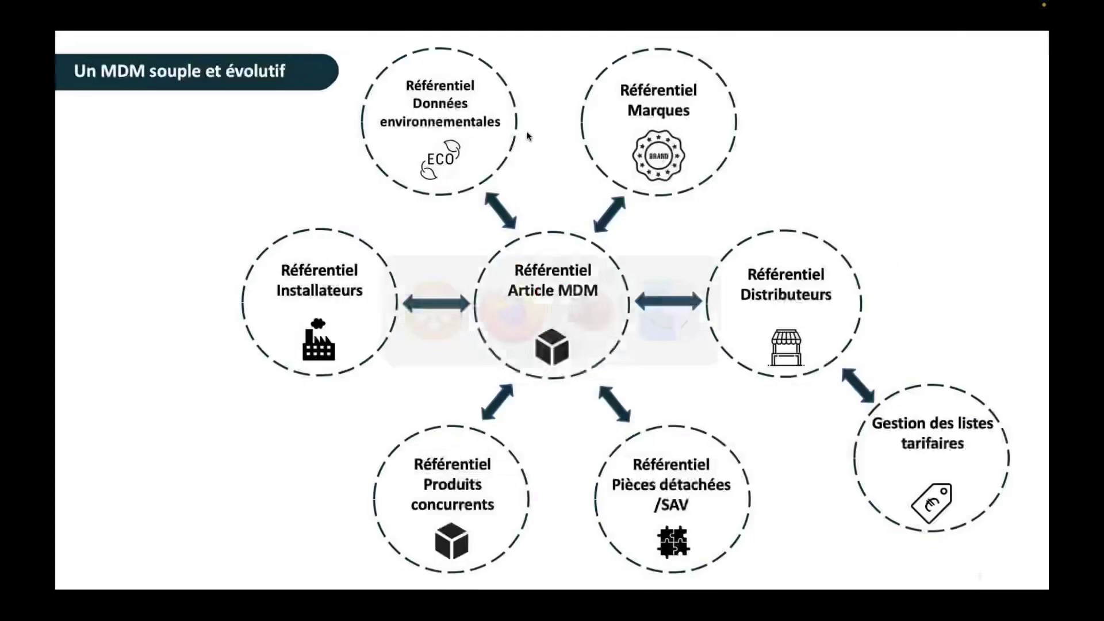
{"action": "key", "text": "Right"}
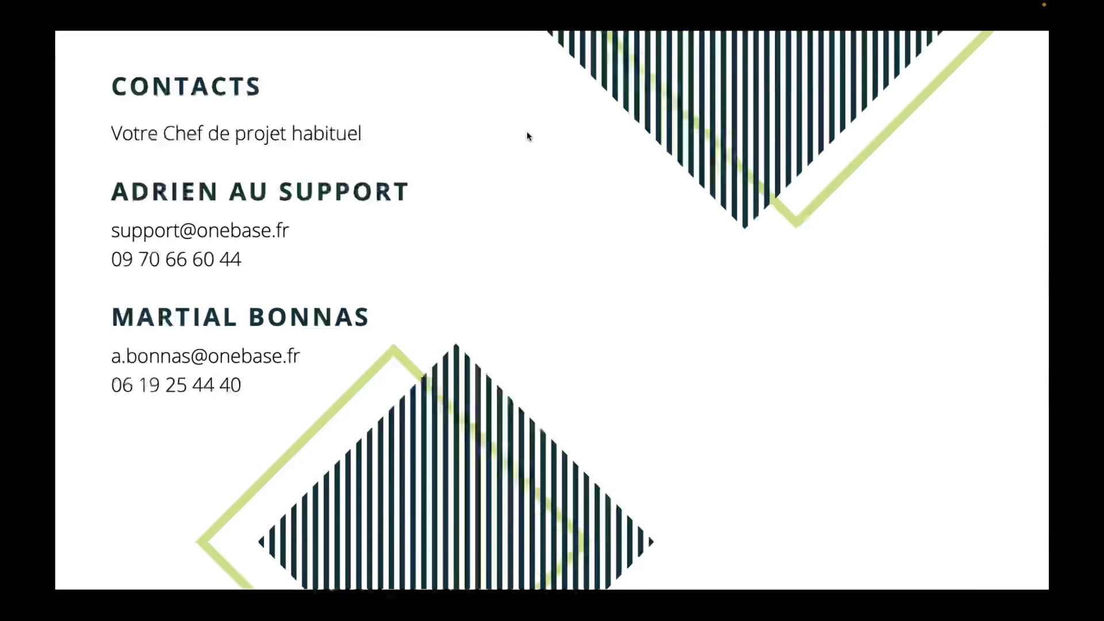
{"action": "key", "text": "Right"}
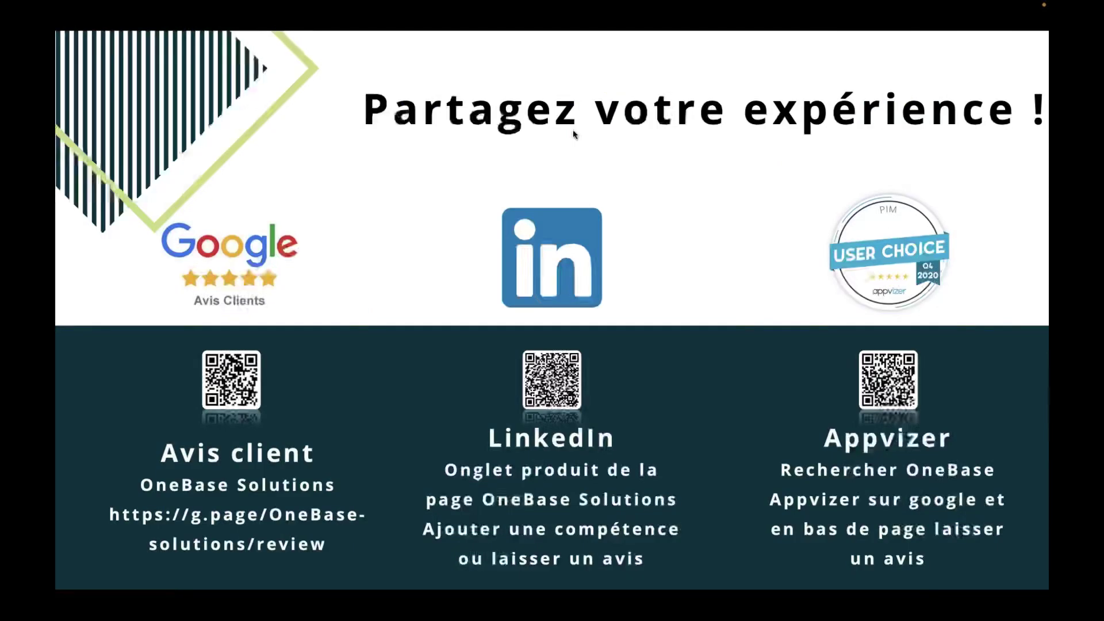